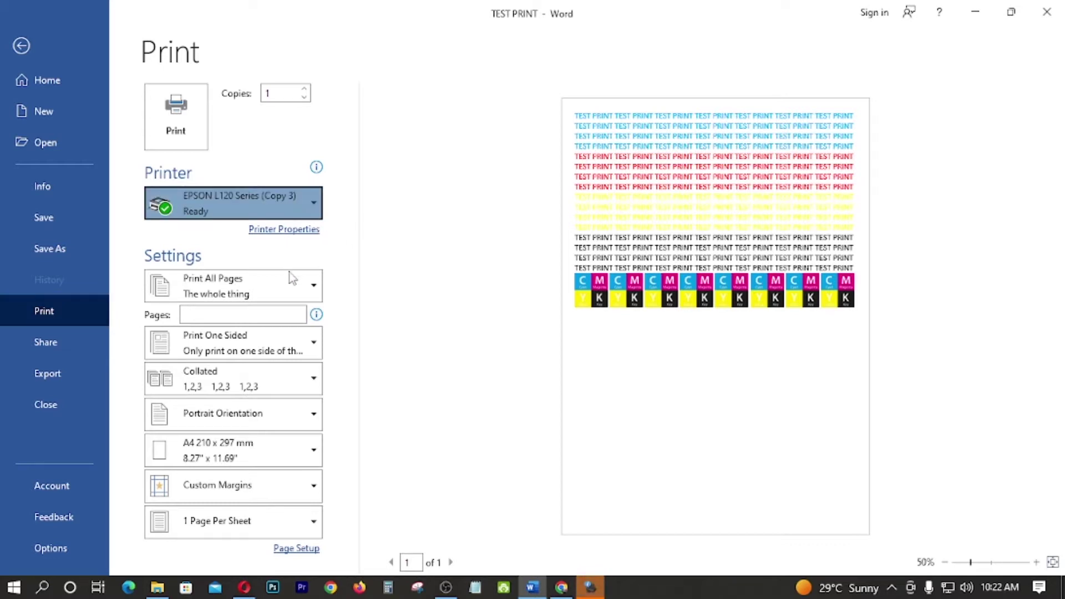
# Step: Print one copy of the TEST PRINT document on the EPSON L120 Series (Copy 3) printer
pyautogui.click(291, 210)
pyautogui.click(225, 483)
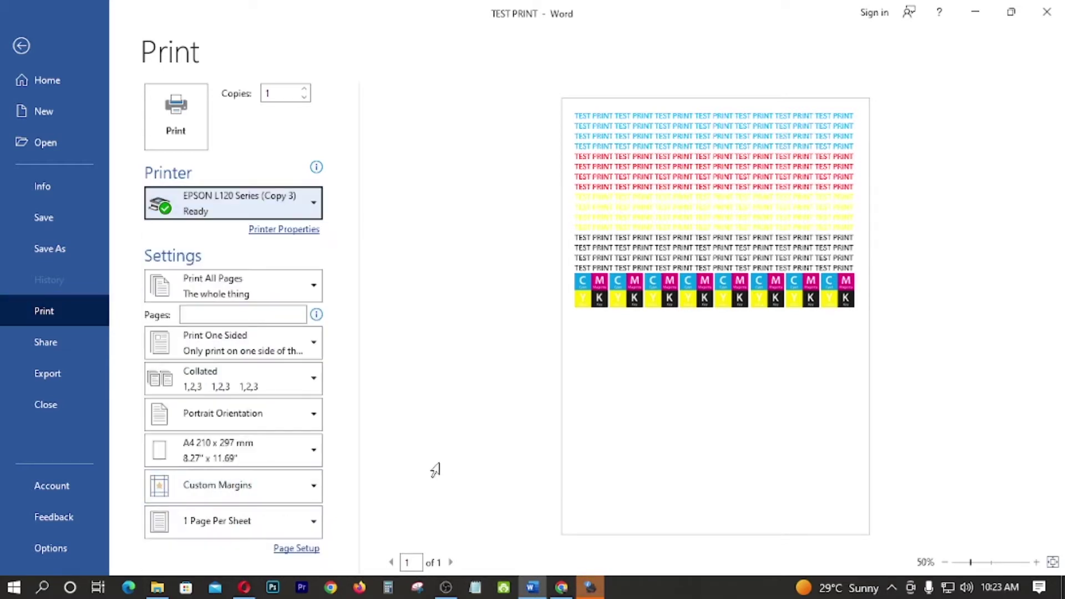
pyautogui.click(202, 126)
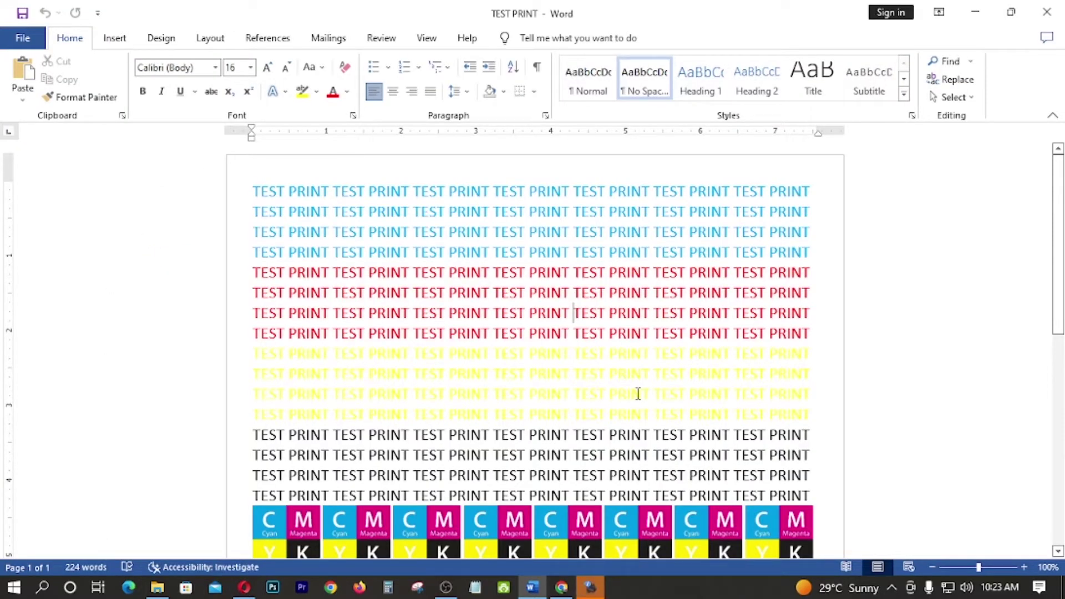
pyautogui.click(597, 591)
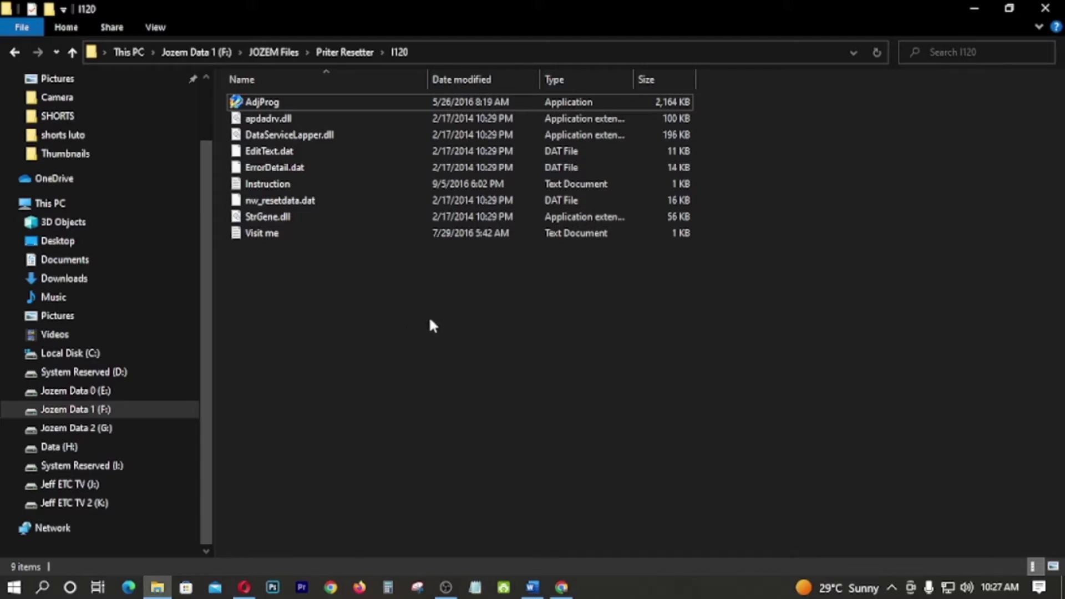
# Step: Launch AdjProg from the l120 folder and set the printer port to USB018 (L120 Series)
pyautogui.doubleClick(261, 102)
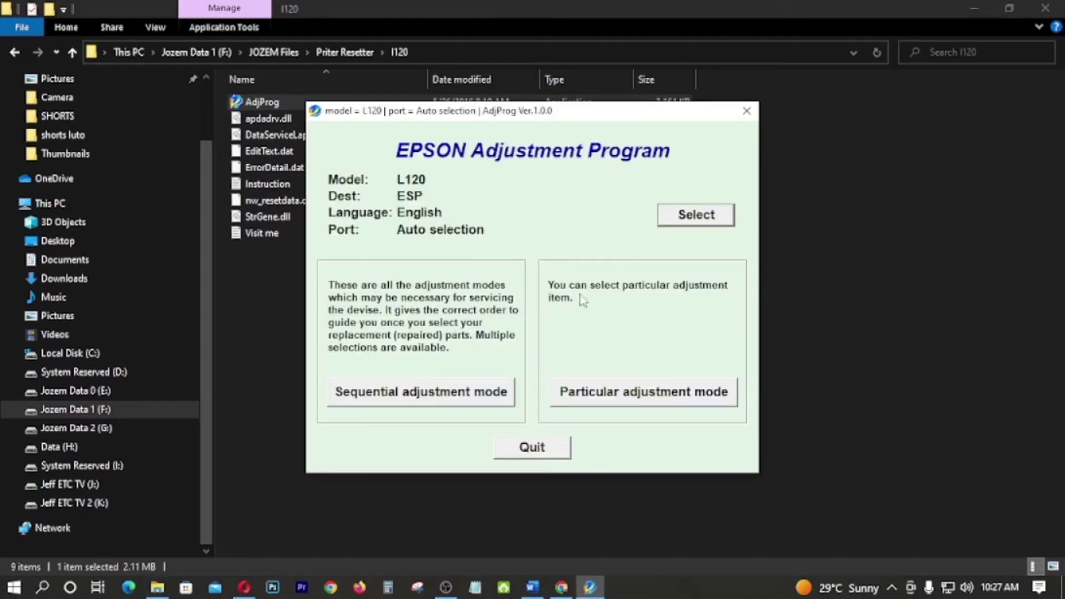
pyautogui.click(695, 216)
pyautogui.click(586, 368)
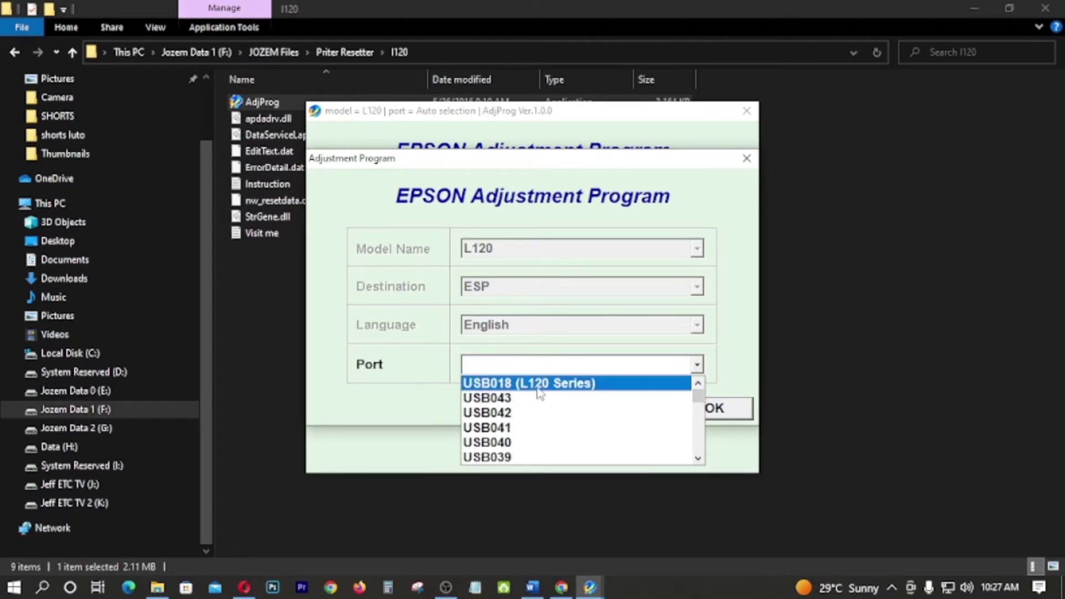
pyautogui.click(568, 391)
pyautogui.click(687, 414)
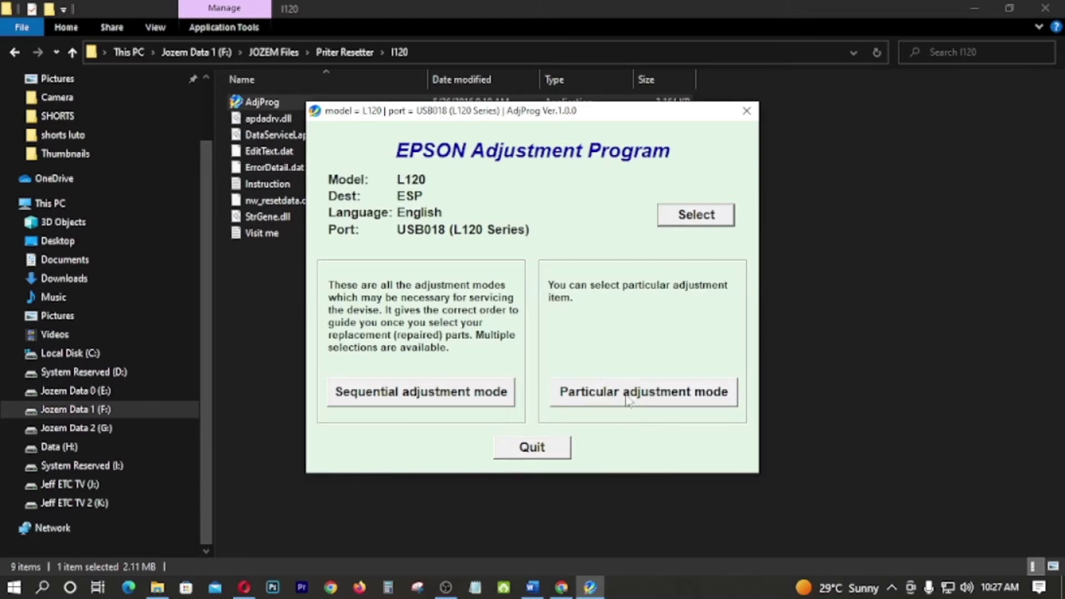
# Step: Back up the printer's EEPROM data with EEPROM Data Copy in particular adjustment mode, and finish the function
pyautogui.click(652, 399)
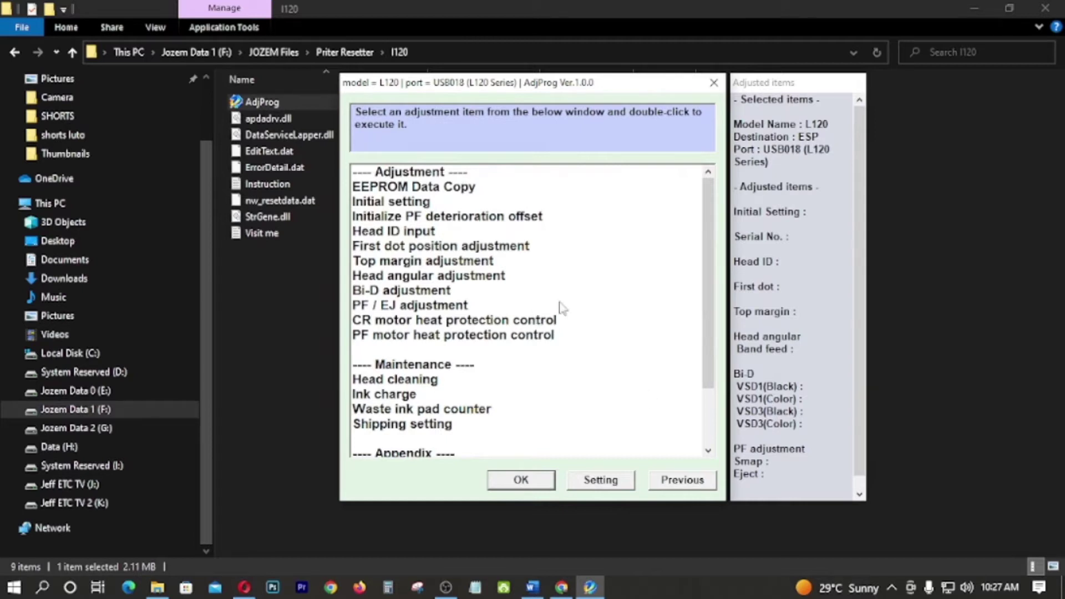
pyautogui.doubleClick(443, 190)
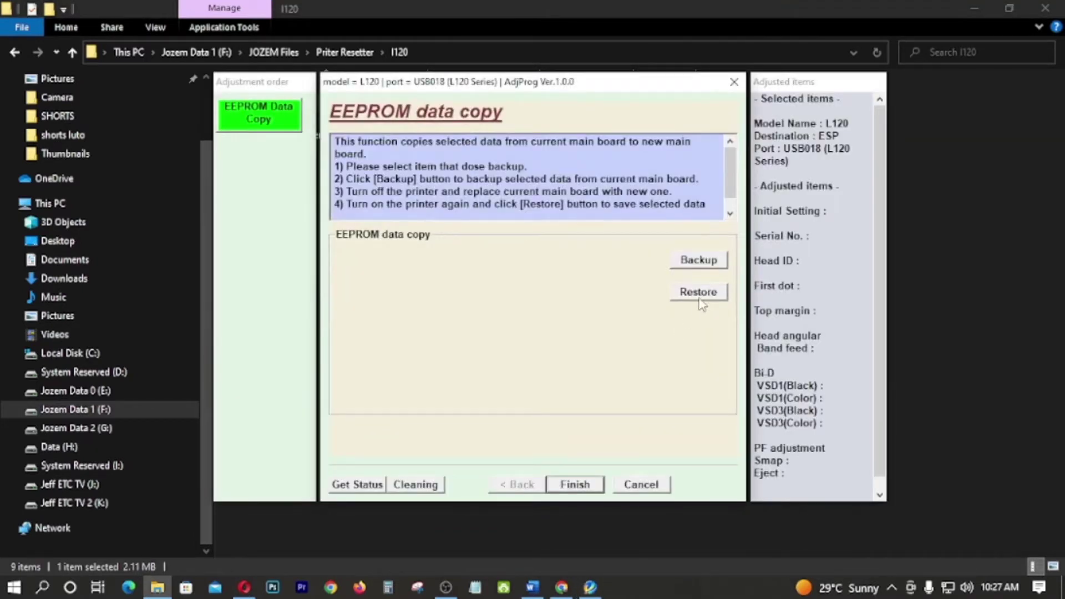
pyautogui.click(699, 260)
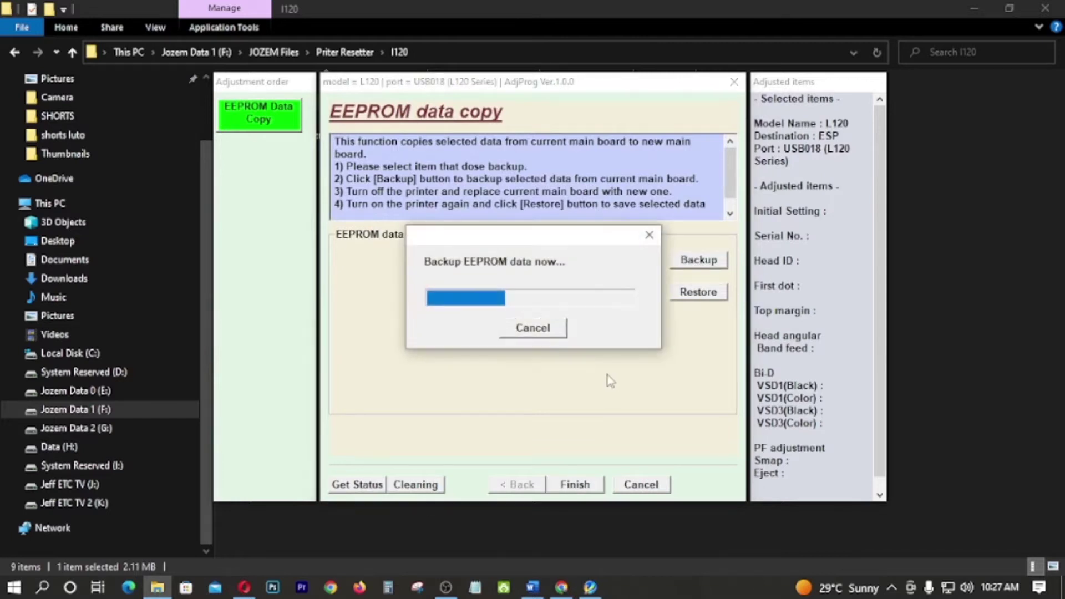
pyautogui.click(619, 331)
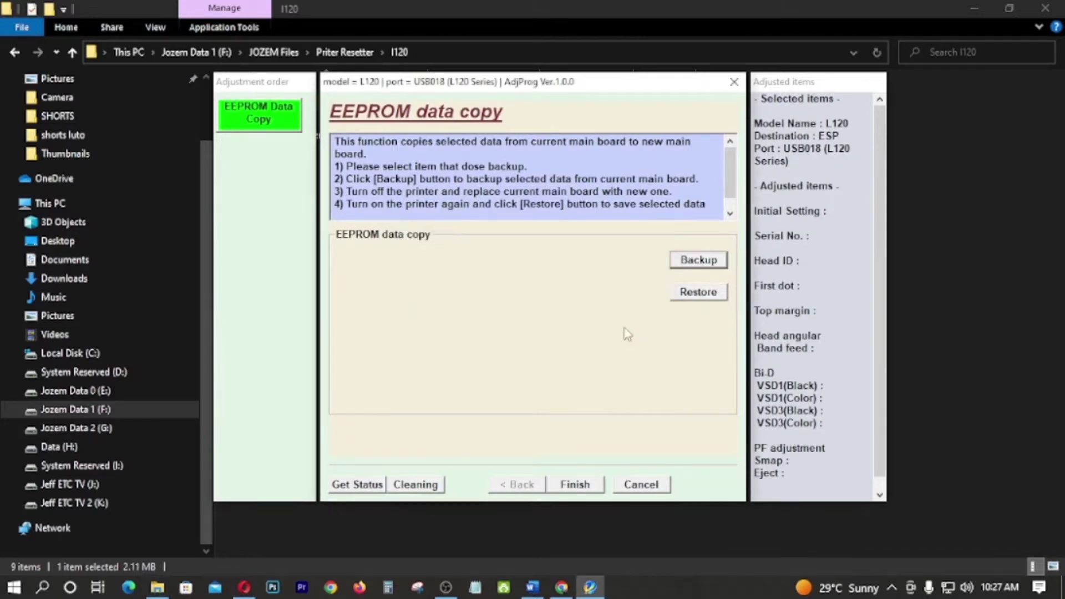
pyautogui.click(576, 485)
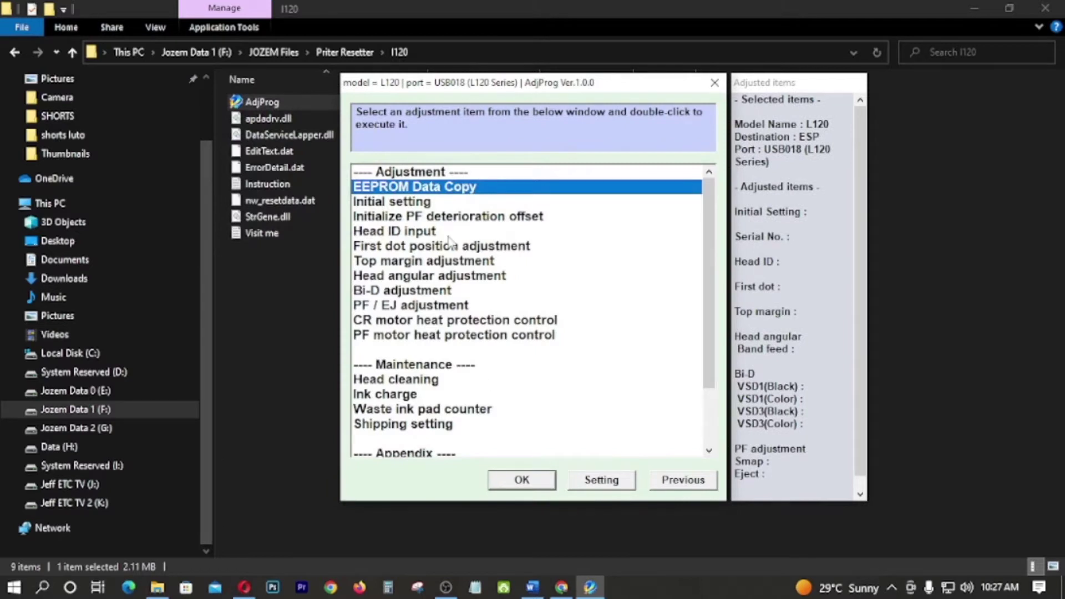
# Step: Open the Initial setting adjustment and check the printer's stored model name and serial number, repeating the check if communication fails
pyautogui.click(421, 204)
pyautogui.doubleClick(421, 204)
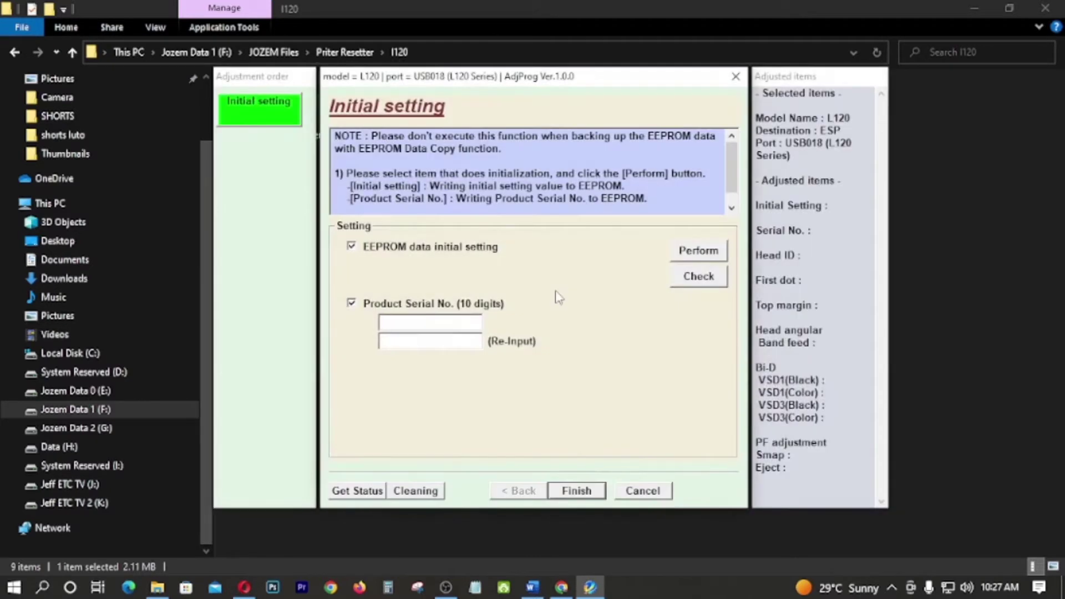
pyautogui.click(687, 273)
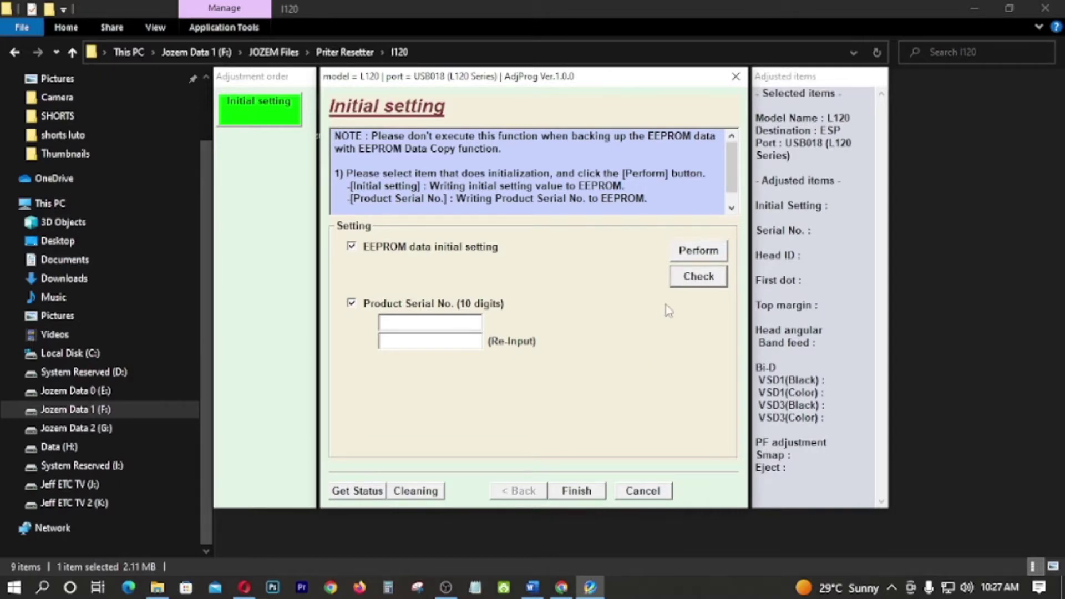
pyautogui.click(694, 281)
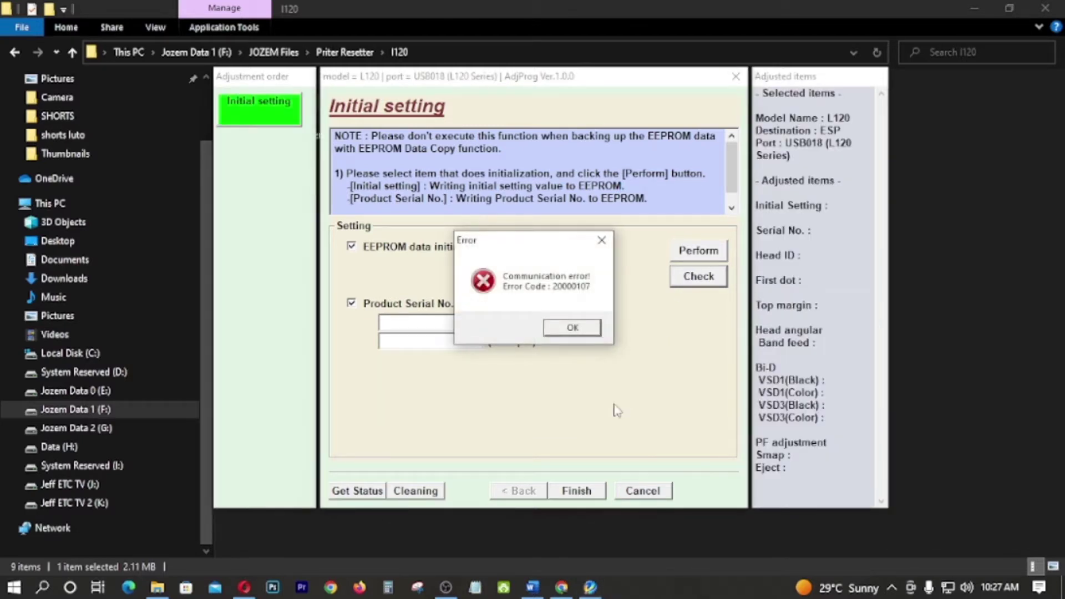
pyautogui.click(579, 330)
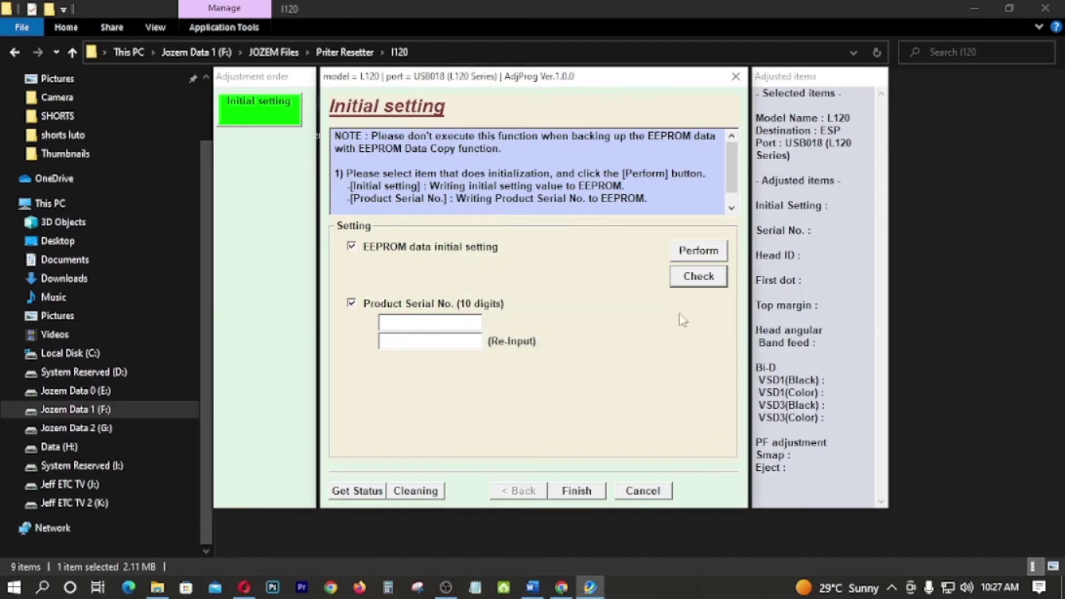
pyautogui.click(697, 280)
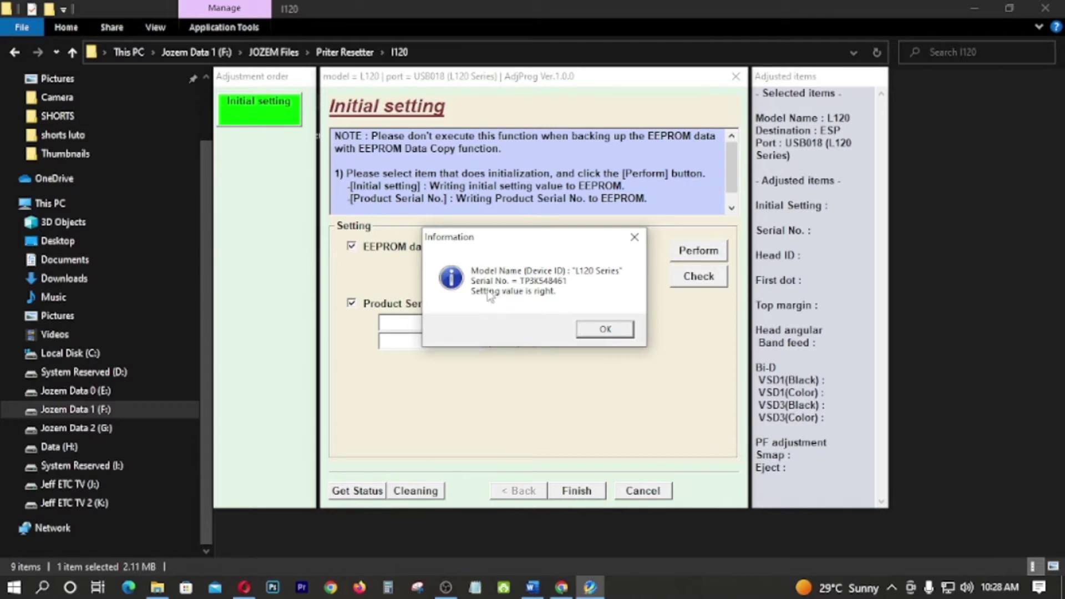
# Step: Open Notepad beside the serial number information and note down the printer's serial number
pyautogui.click(475, 587)
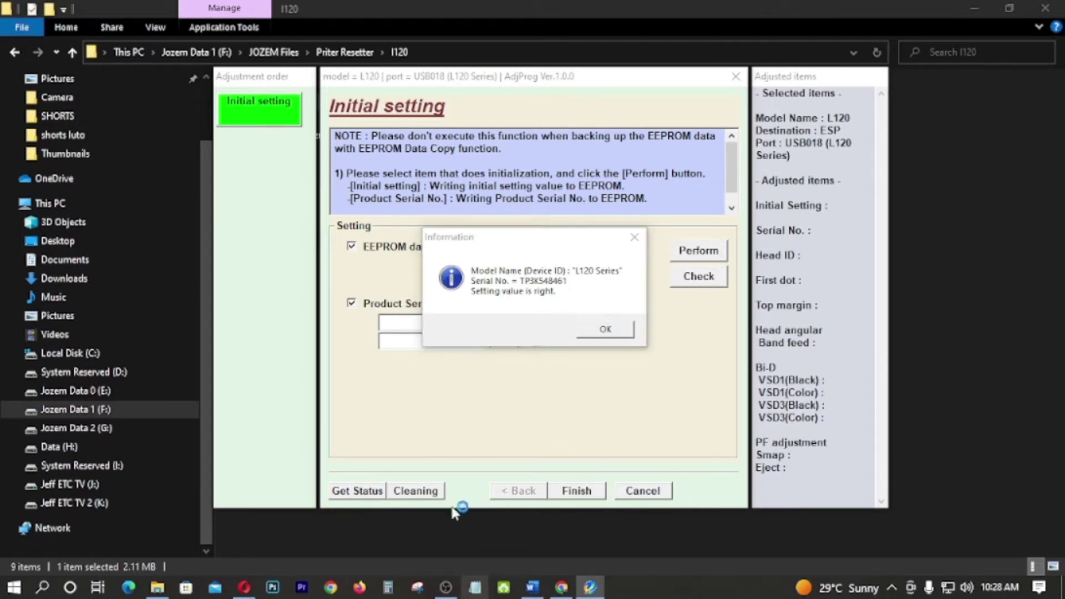
pyautogui.moveTo(643, 169); pyautogui.dragTo(787, 165)
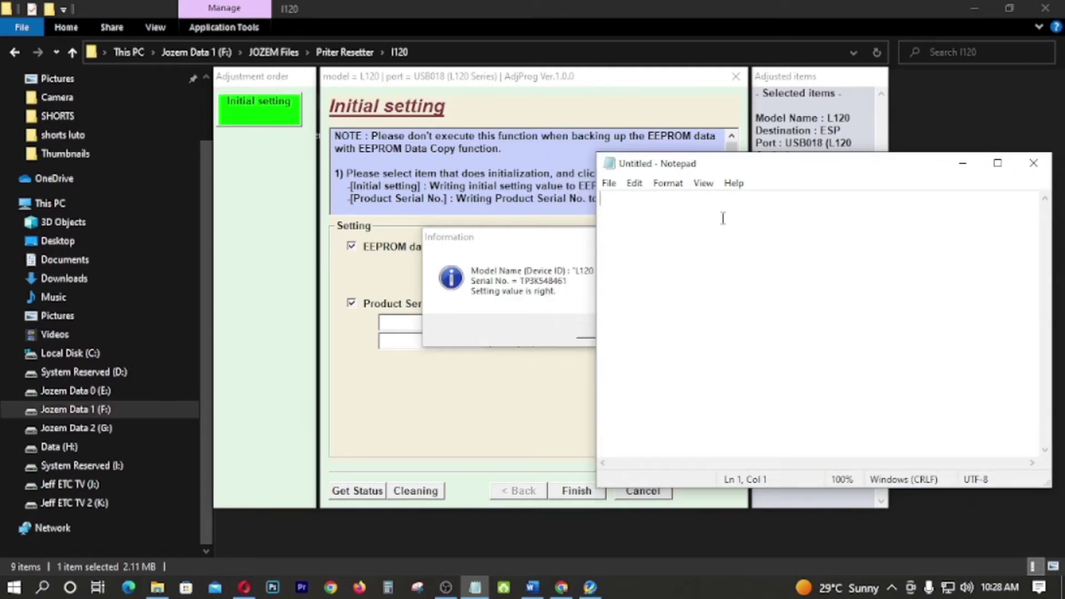
pyautogui.write('TP')
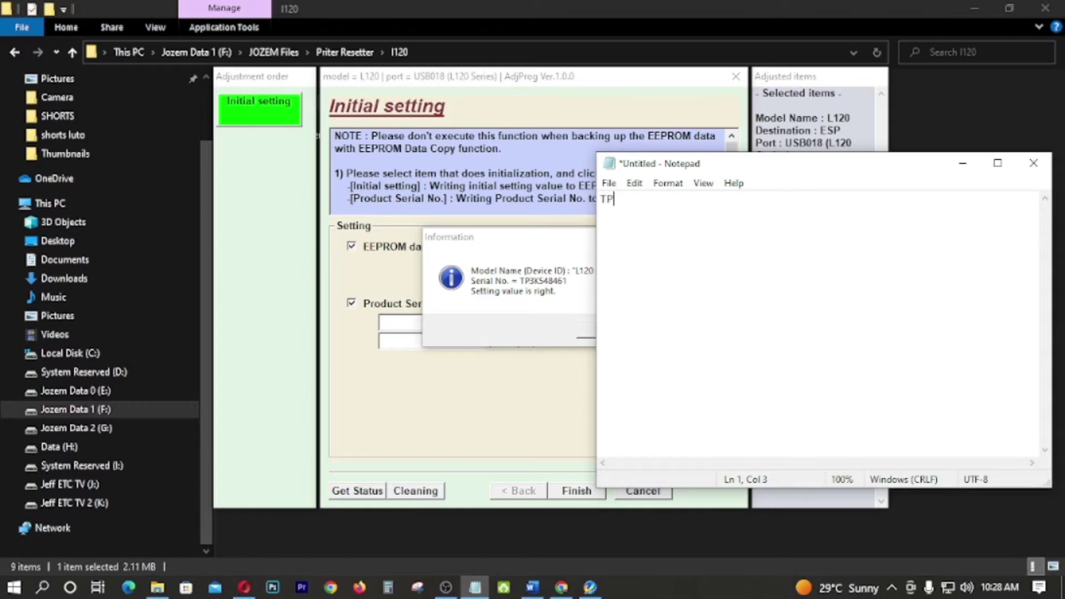
pyautogui.write('3K548461')
# Step: Back in the Initial setting dialog, enter the printer's product serial number and re-enter it for confirmation, keeping the Notepad note in view
pyautogui.click(545, 248)
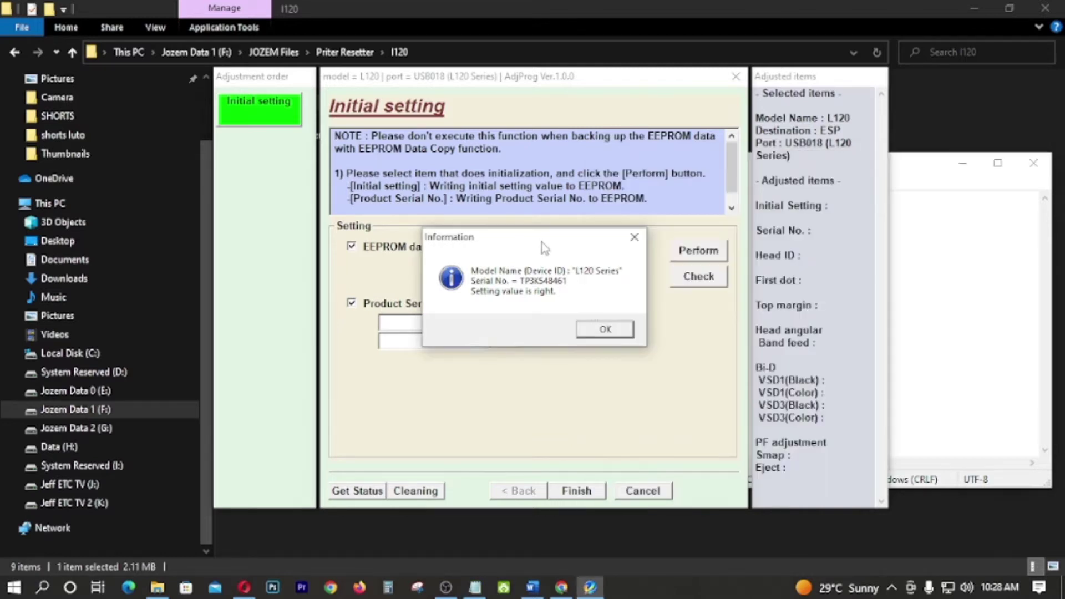
pyautogui.click(607, 329)
pyautogui.click(427, 323)
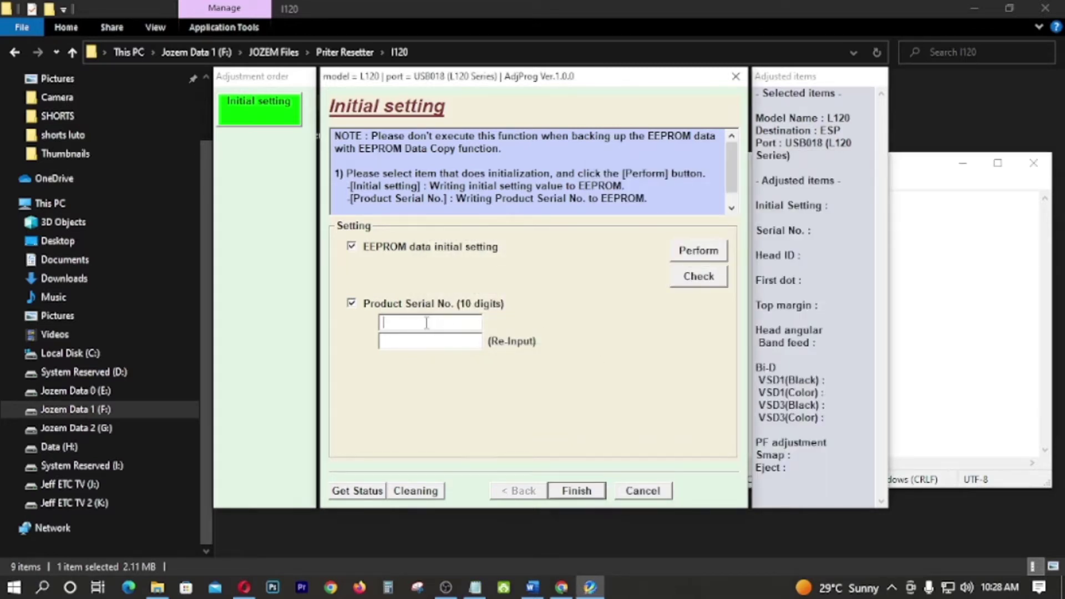
pyautogui.click(476, 593)
pyautogui.moveTo(695, 168); pyautogui.dragTo(715, 516)
pyautogui.click(455, 323)
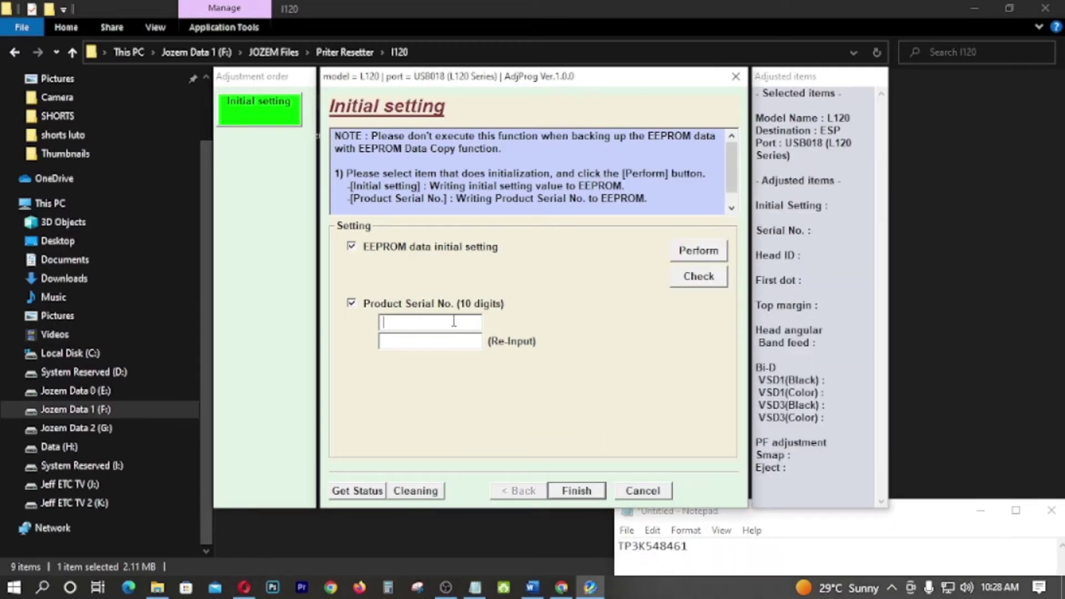
pyautogui.write('TP3K548461')
pyautogui.click(430, 340)
pyautogui.write('TP3K5')
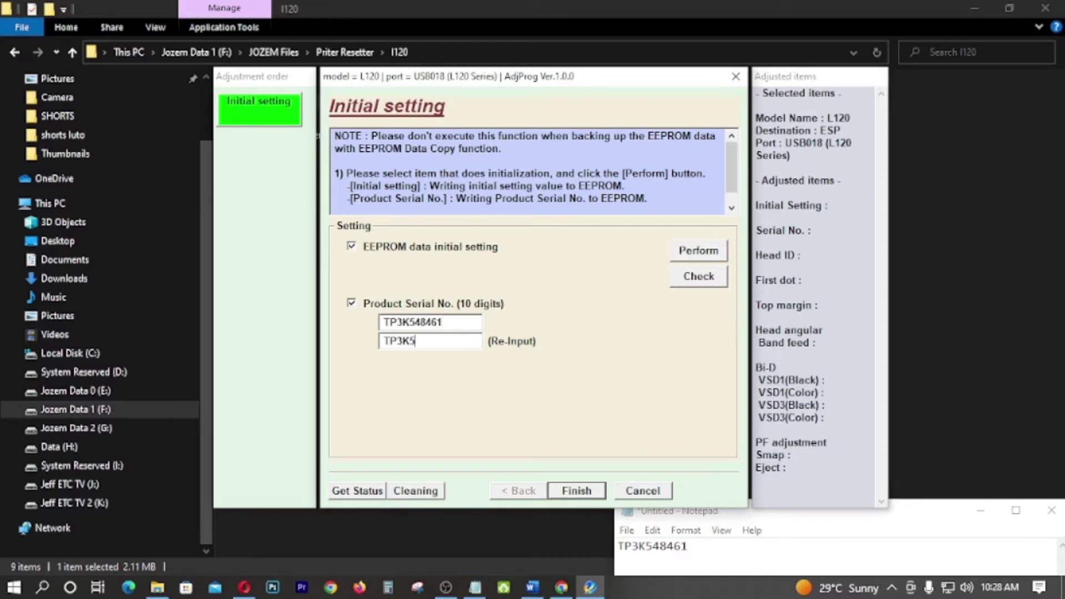
pyautogui.write('48461')
# Step: Try to perform the EEPROM data initial setting with the product serial number, confirming model L120, destination ESP and re-initialization, and finish the function
pyautogui.click(693, 254)
pyautogui.click(580, 353)
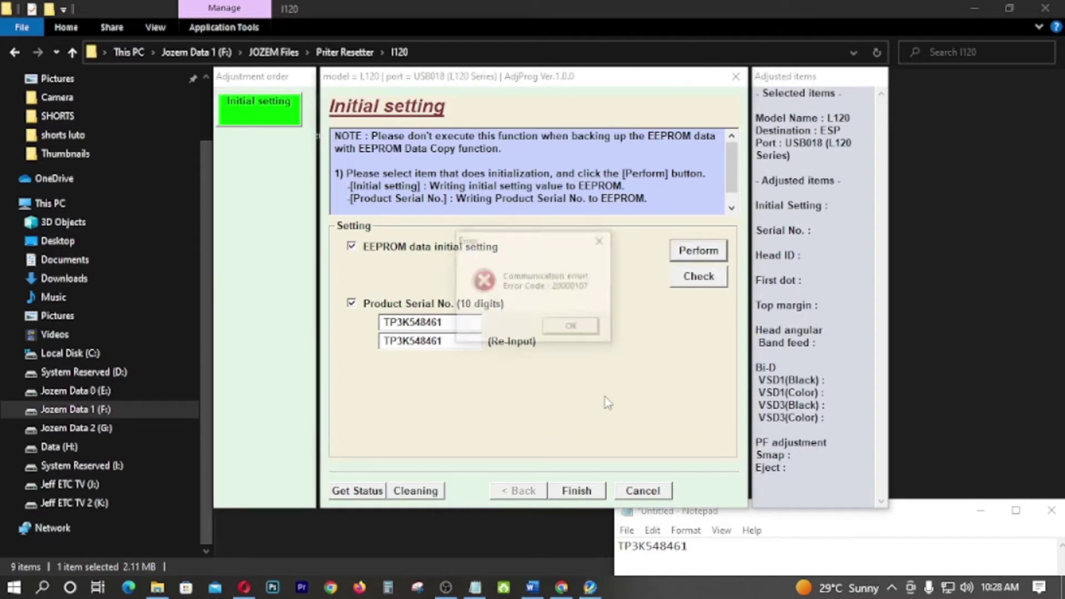
pyautogui.click(579, 331)
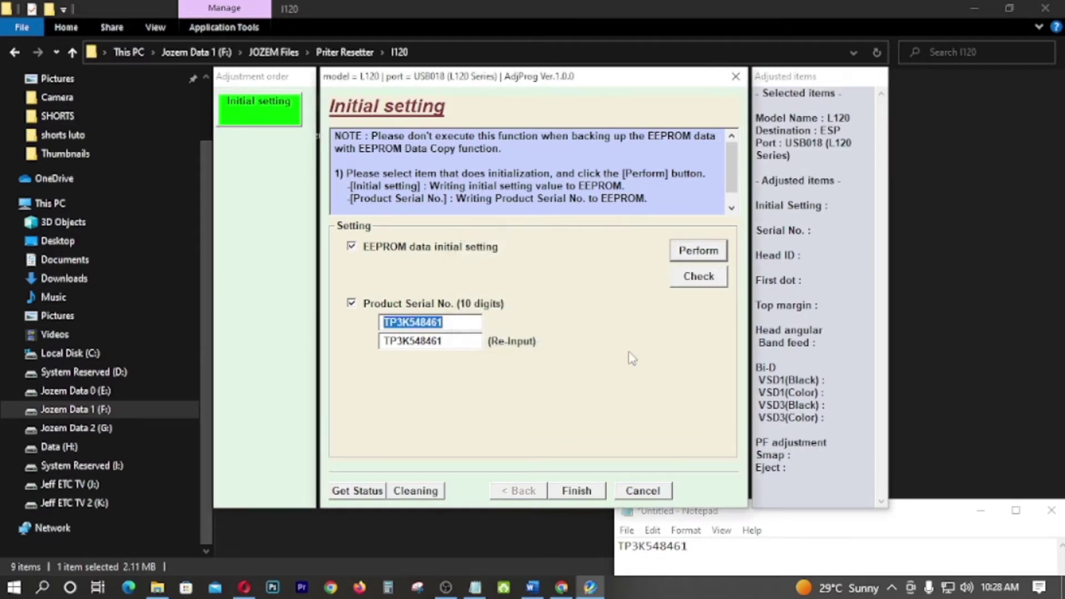
pyautogui.click(688, 254)
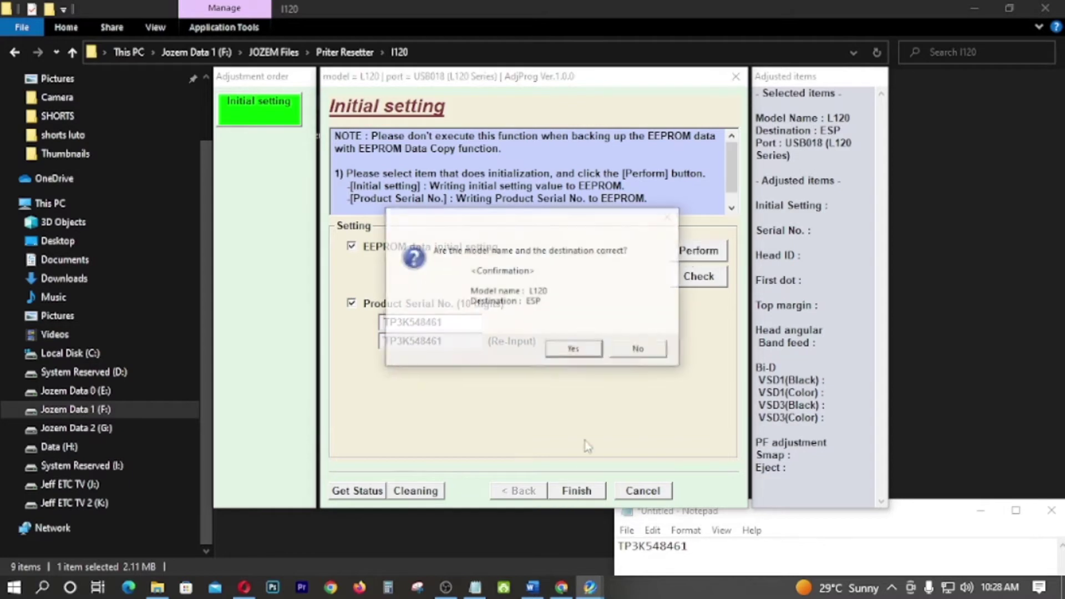
pyautogui.click(577, 350)
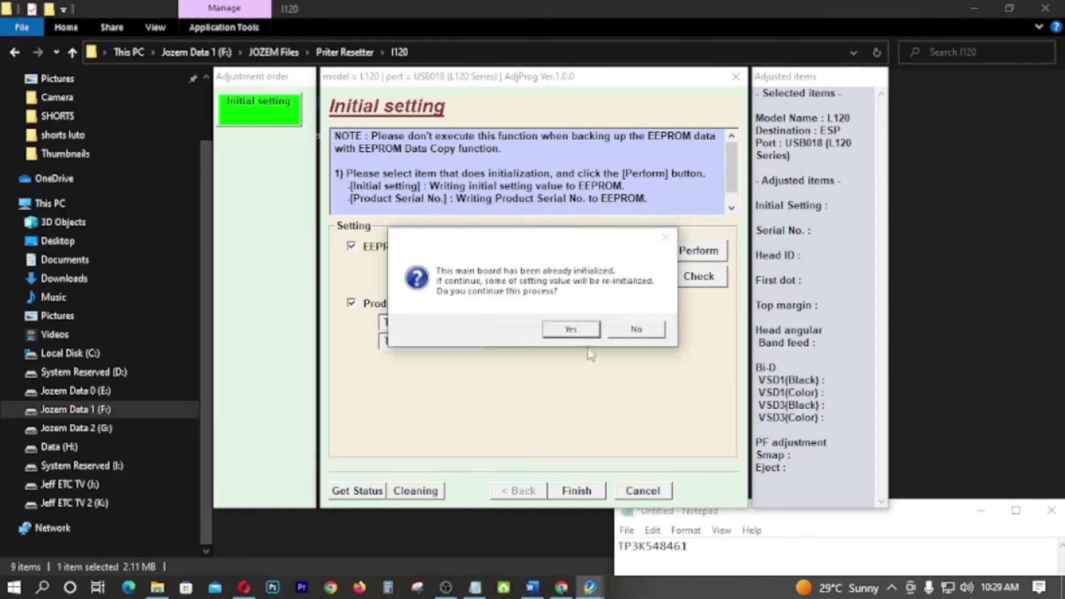
pyautogui.click(573, 331)
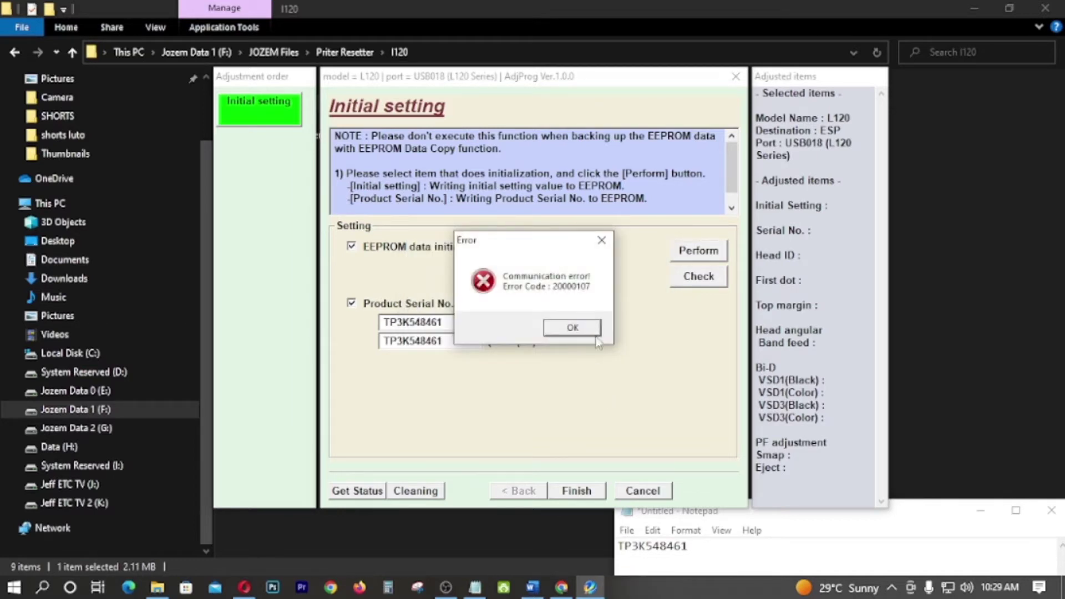
pyautogui.click(576, 327)
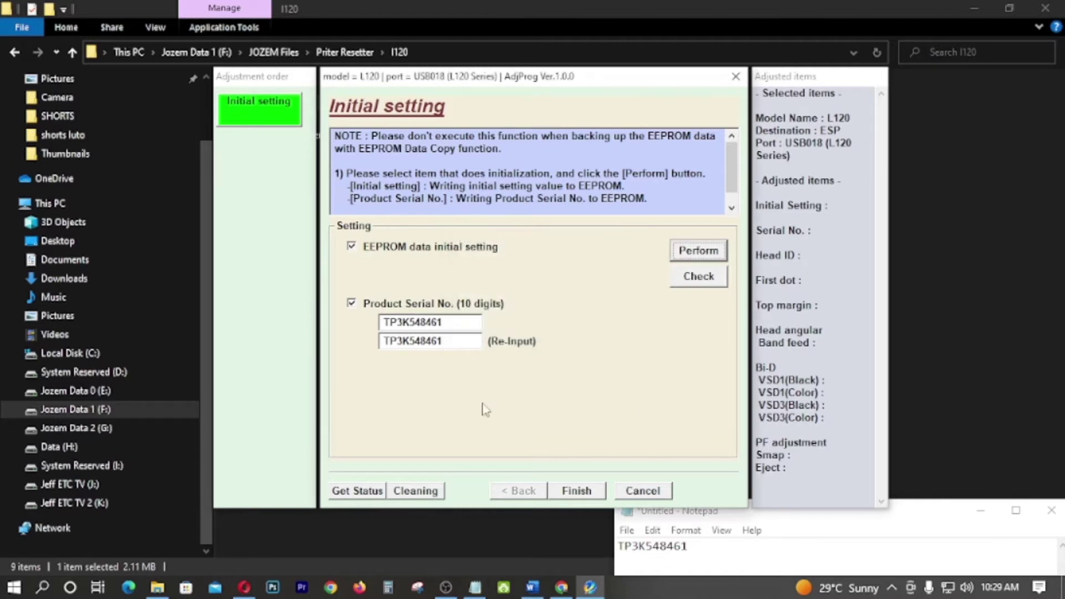
pyautogui.click(577, 491)
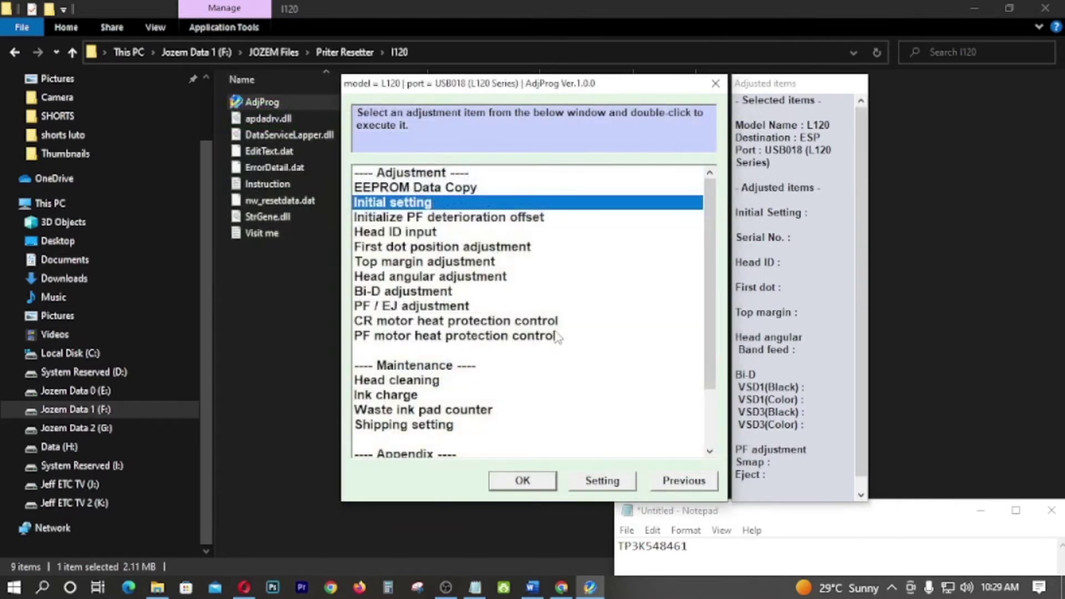
# Step: Initialize the main pad counter with the Waste ink pad counter maintenance function
pyautogui.doubleClick(455, 410)
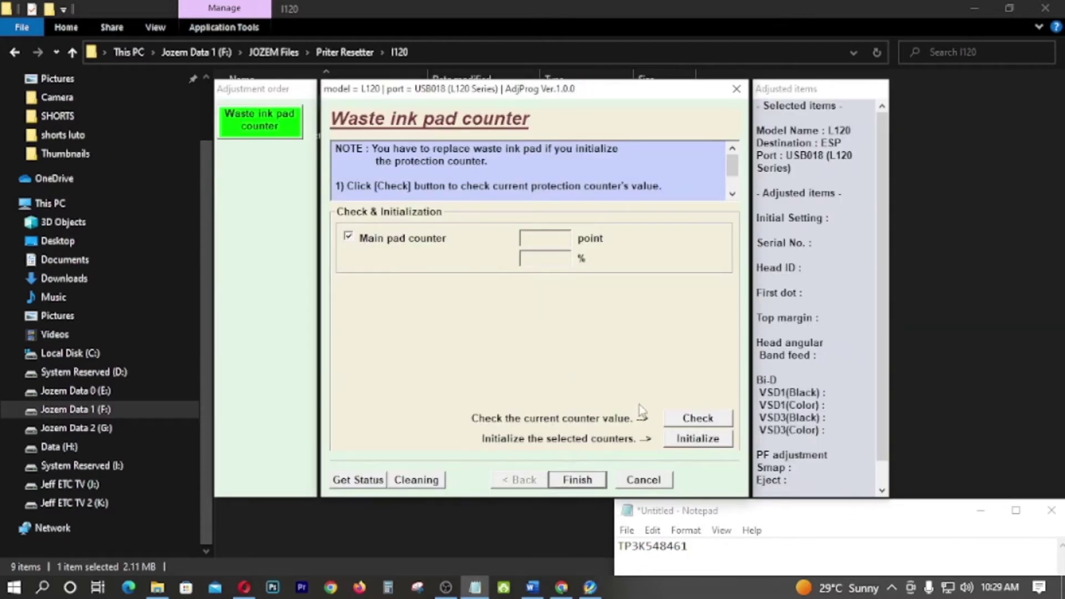
pyautogui.click(687, 443)
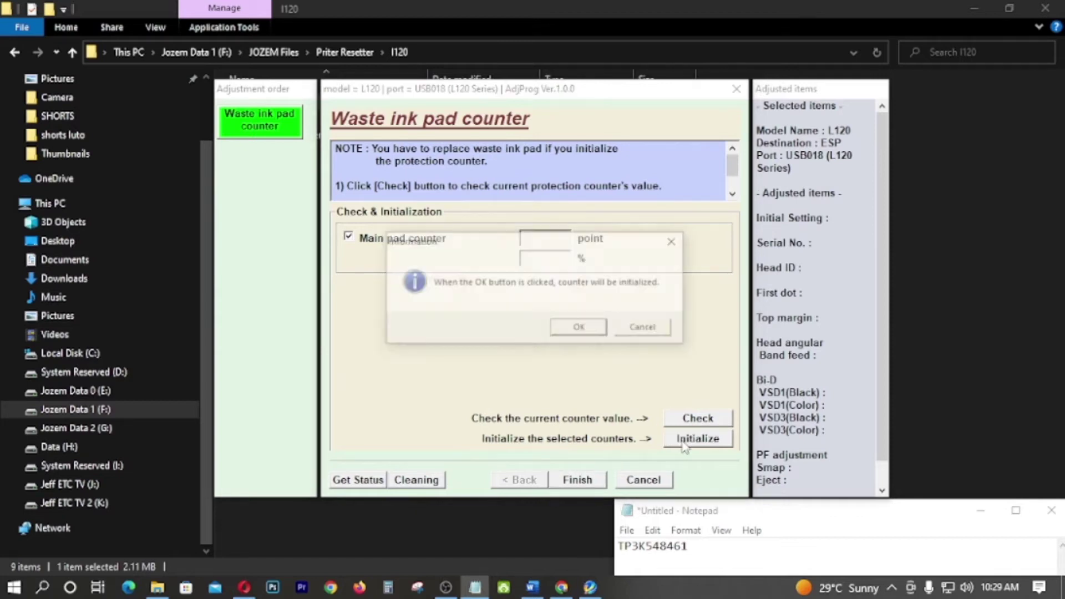
pyautogui.click(581, 328)
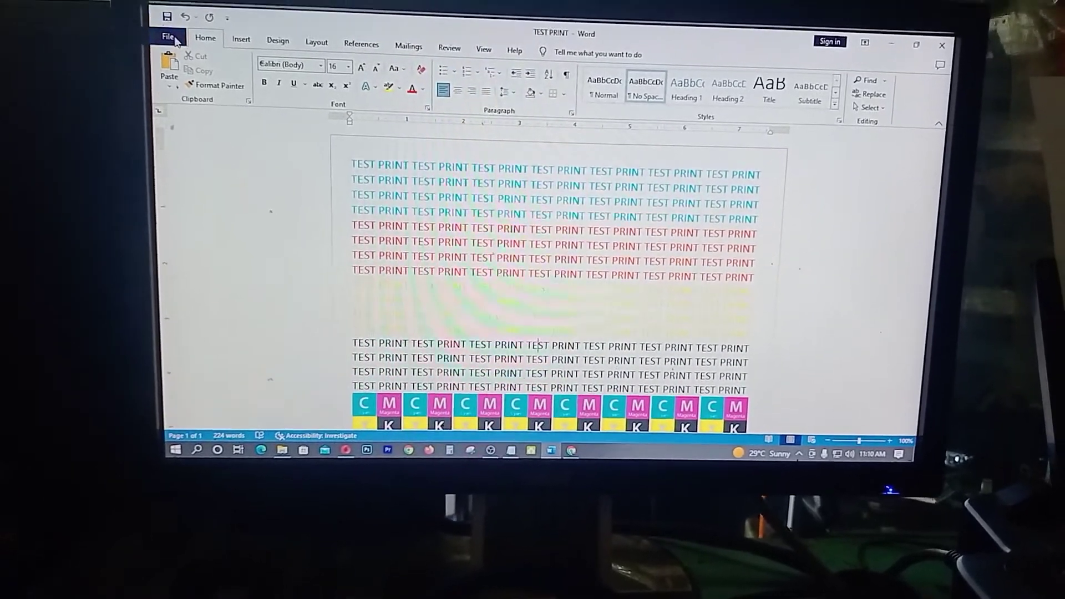
# Step: Switch to Word and print one copy of the TEST PRINT document on the EPSON L120 Series (Copy 1) printer
pyautogui.click(172, 38)
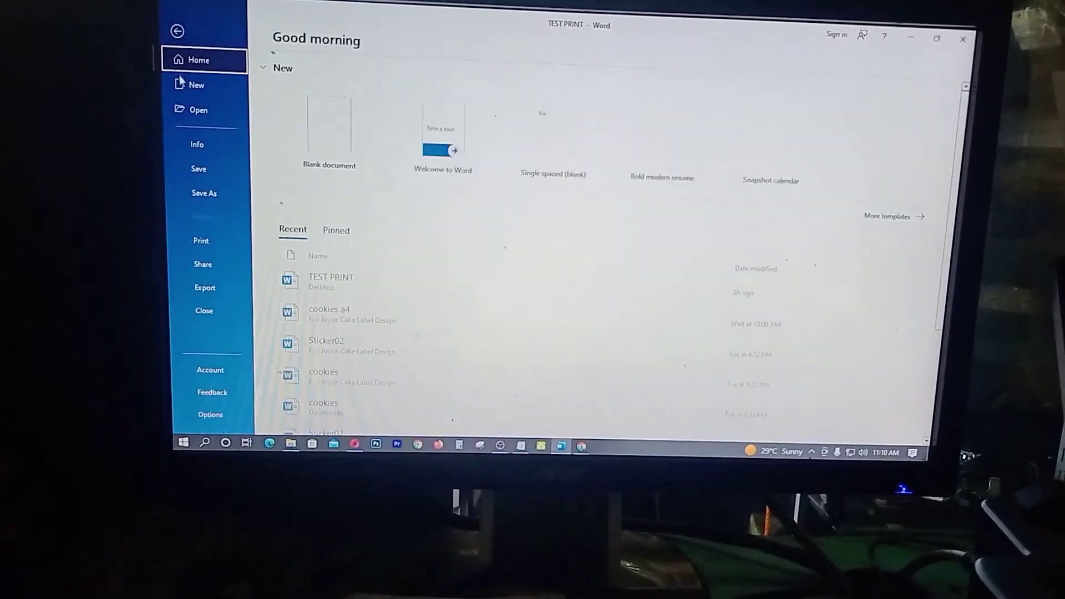
pyautogui.click(183, 247)
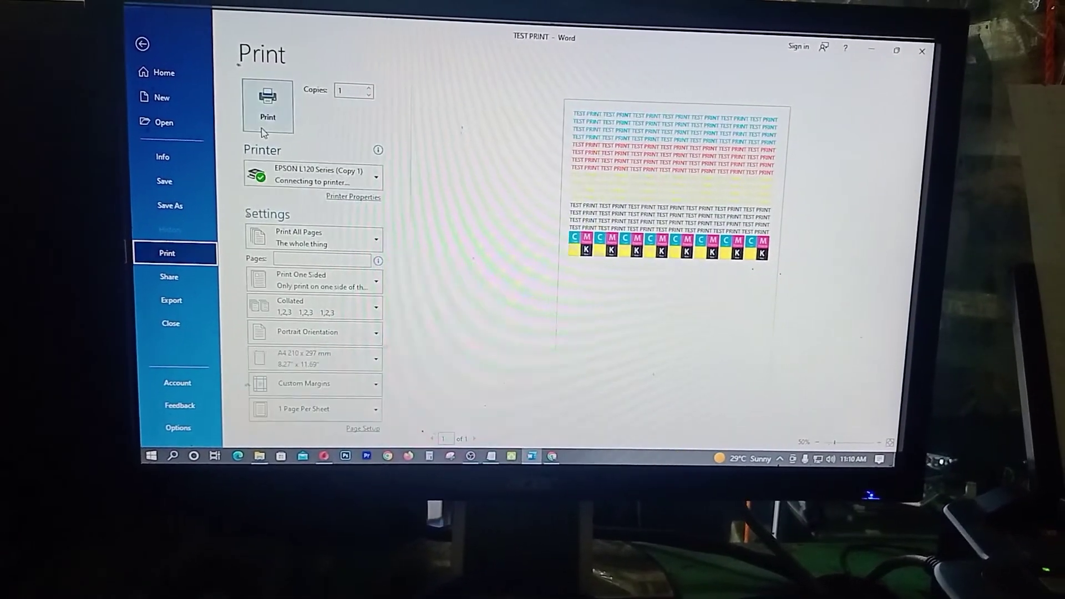
pyautogui.click(263, 111)
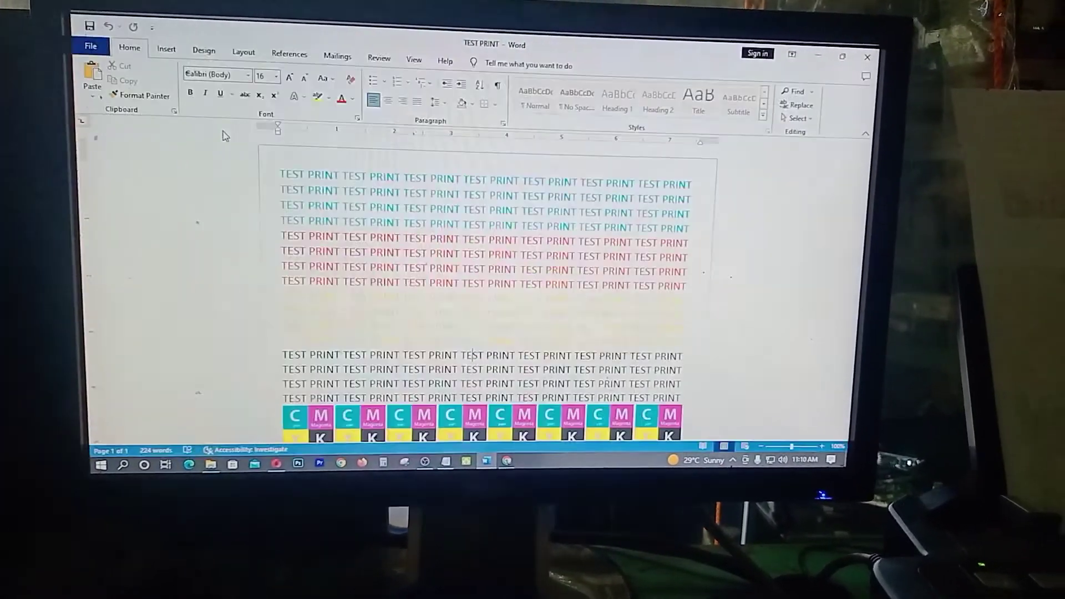